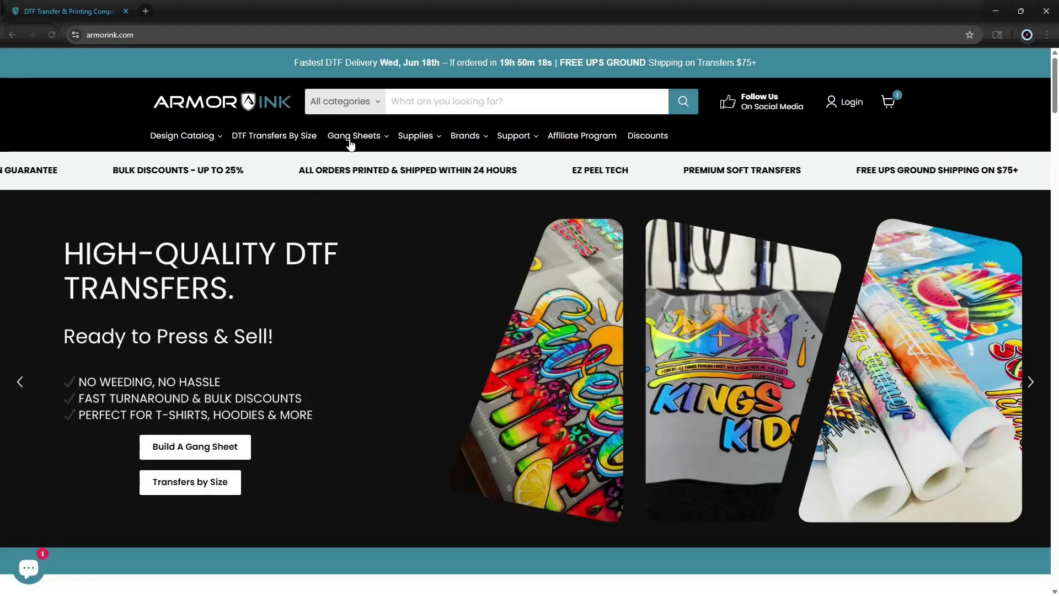
Step: Go to the DTF Gang Sheet Online Builder product and start building a gang sheet
mouse_move(353, 139)
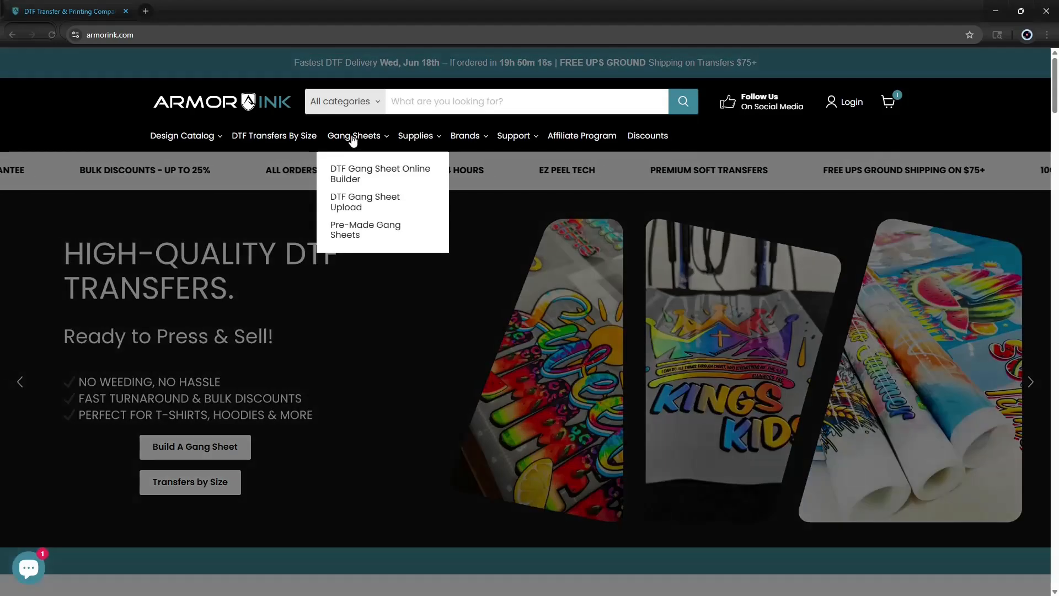
click(358, 175)
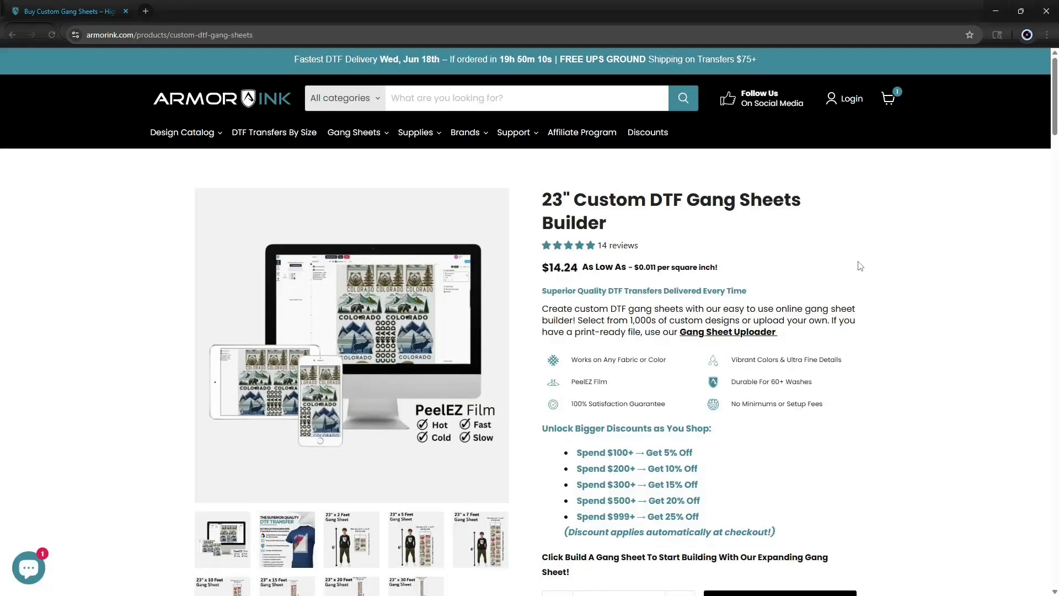
scroll(855, 266, down, 3)
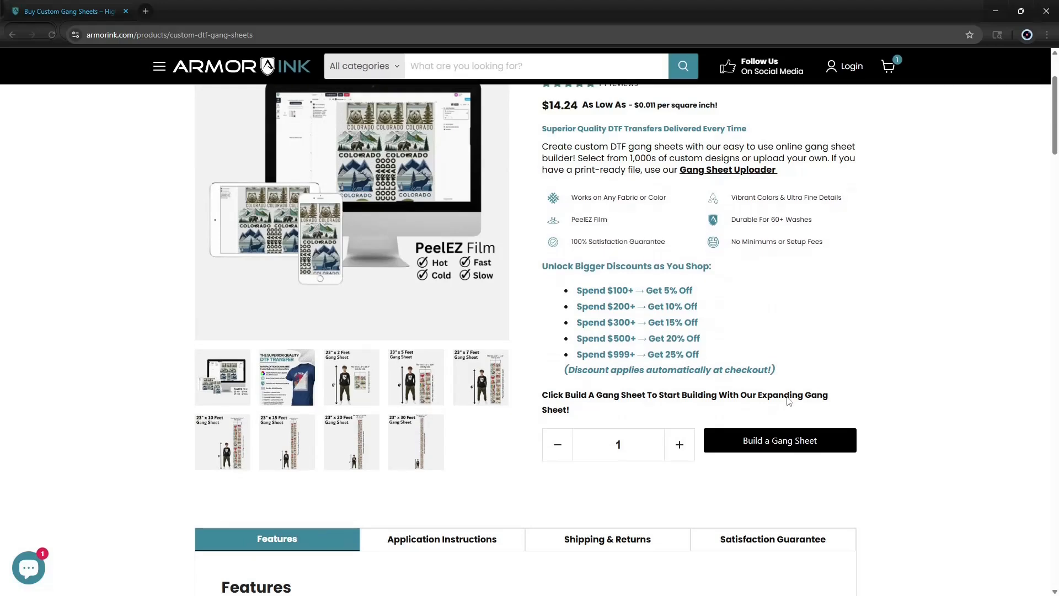
click(773, 441)
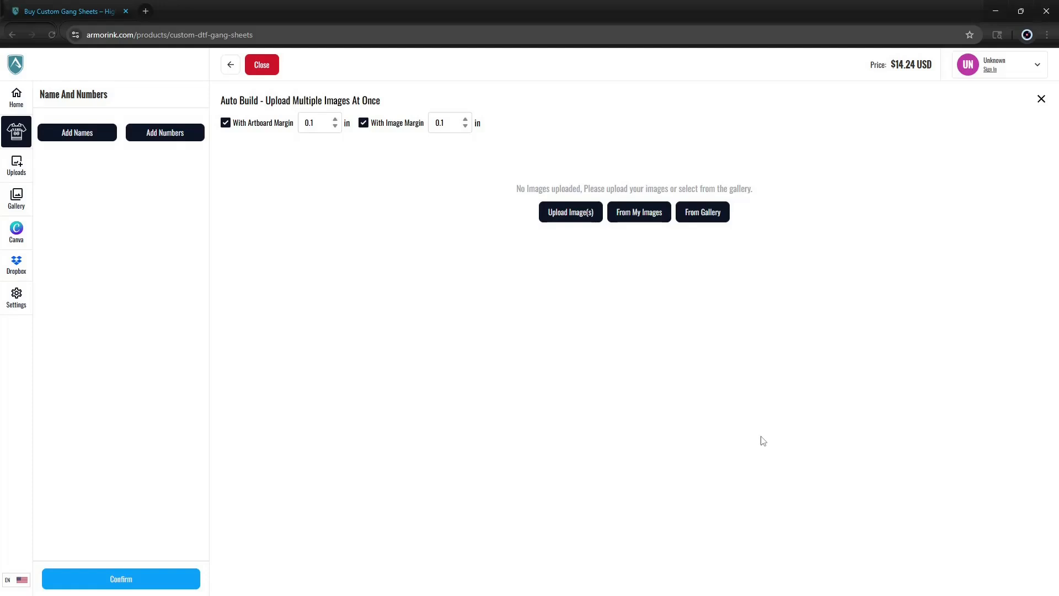
Step: Look over the builder's home tools, its name and number options, and the previously uploaded images
click(6, 105)
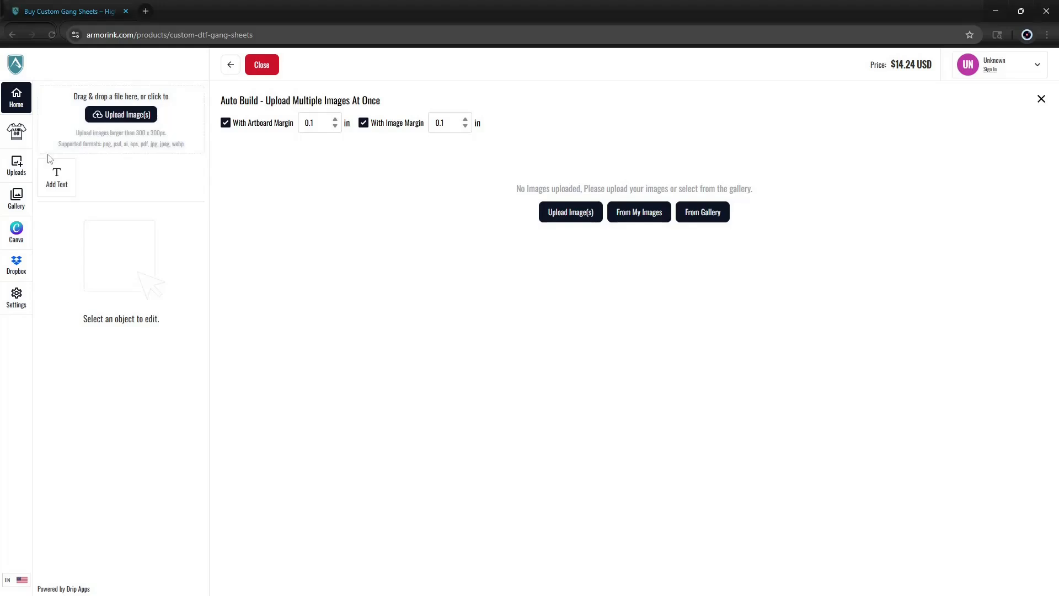
click(17, 138)
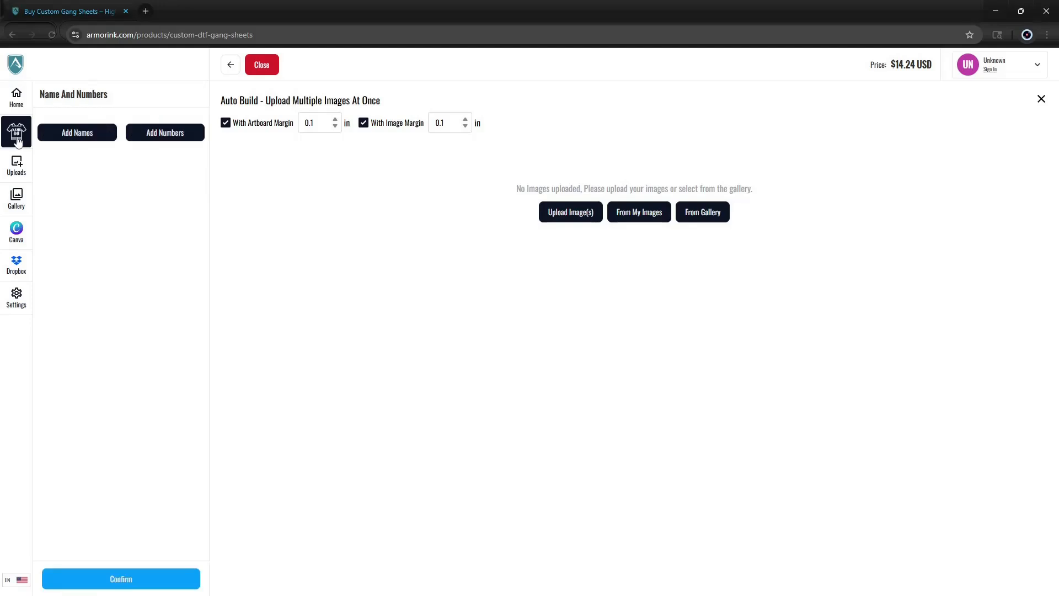
click(27, 174)
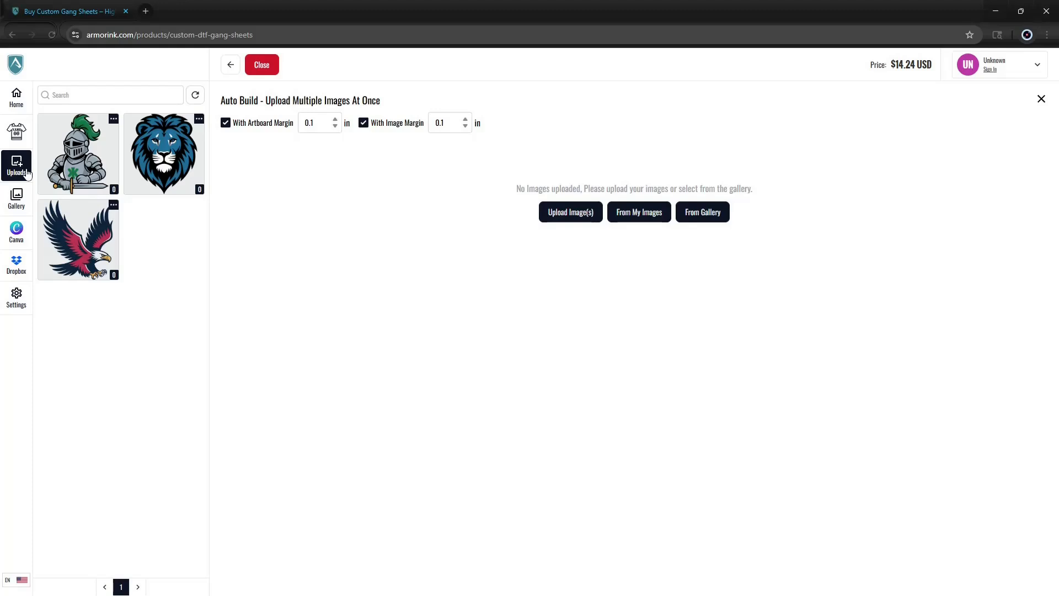
Step: Browse the gallery designs in the States category, including those on page 39
click(20, 199)
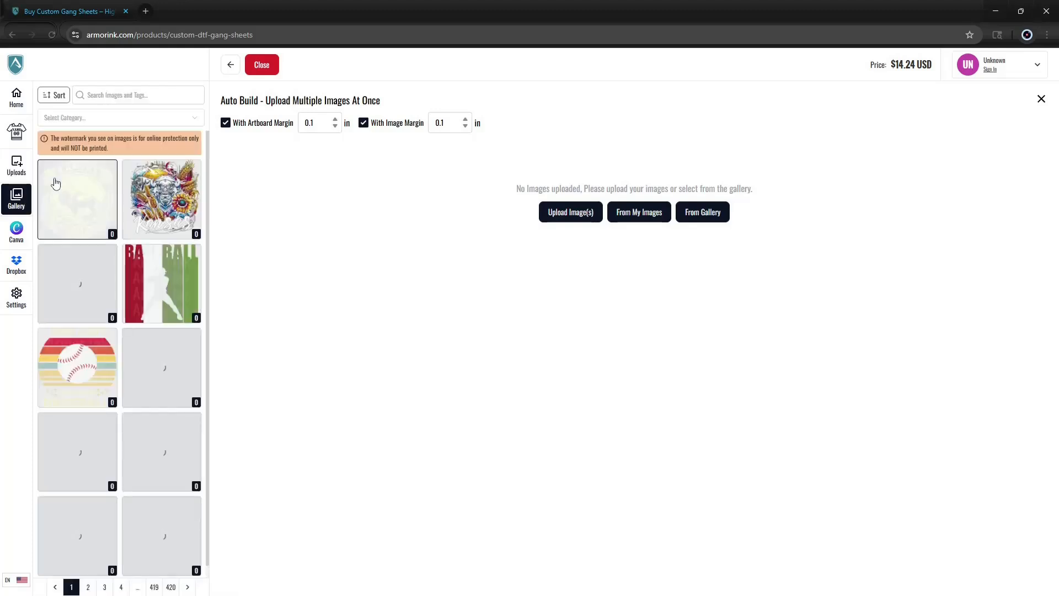
click(127, 117)
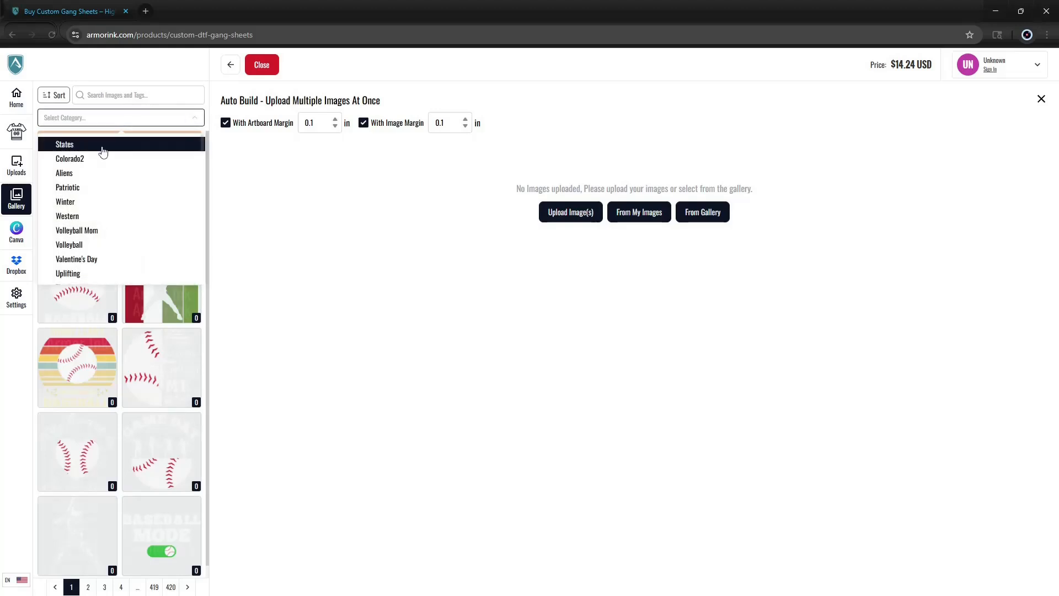
click(101, 144)
scroll(137, 207, down, 1)
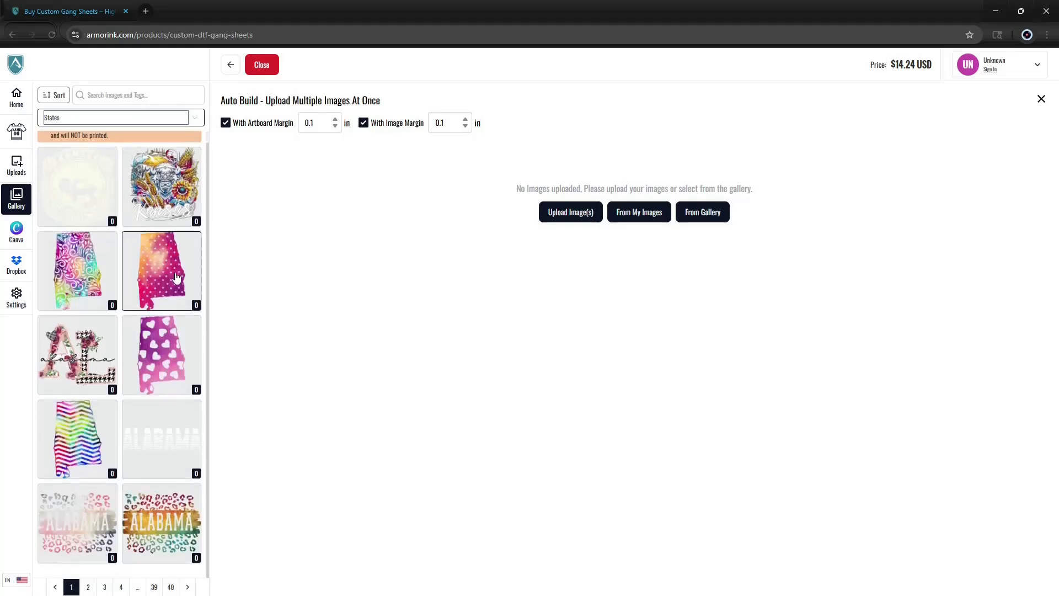
scroll(165, 312, up, 1)
scroll(165, 313, down, 1)
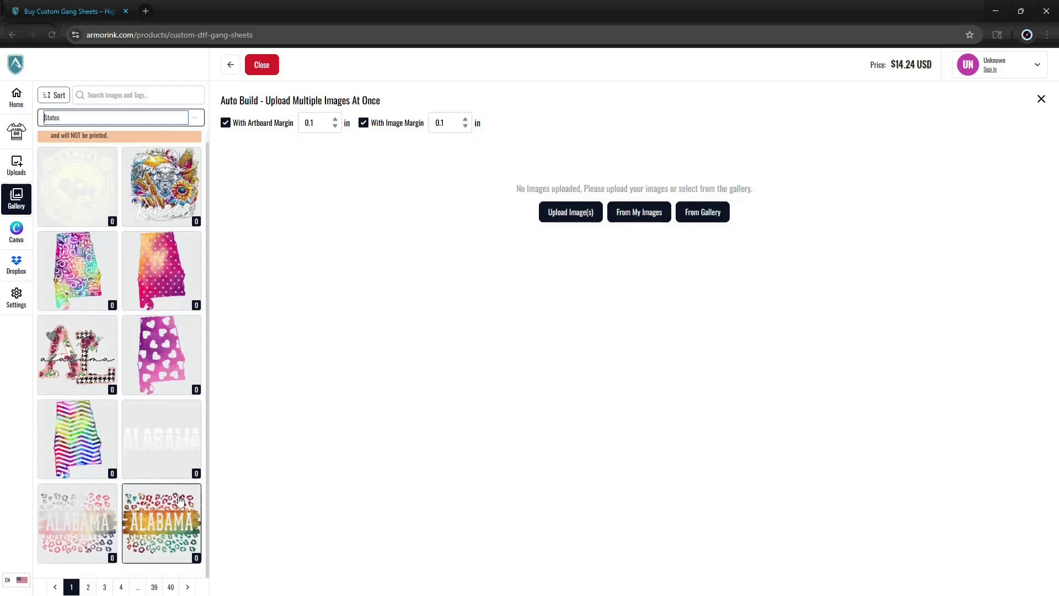
click(154, 587)
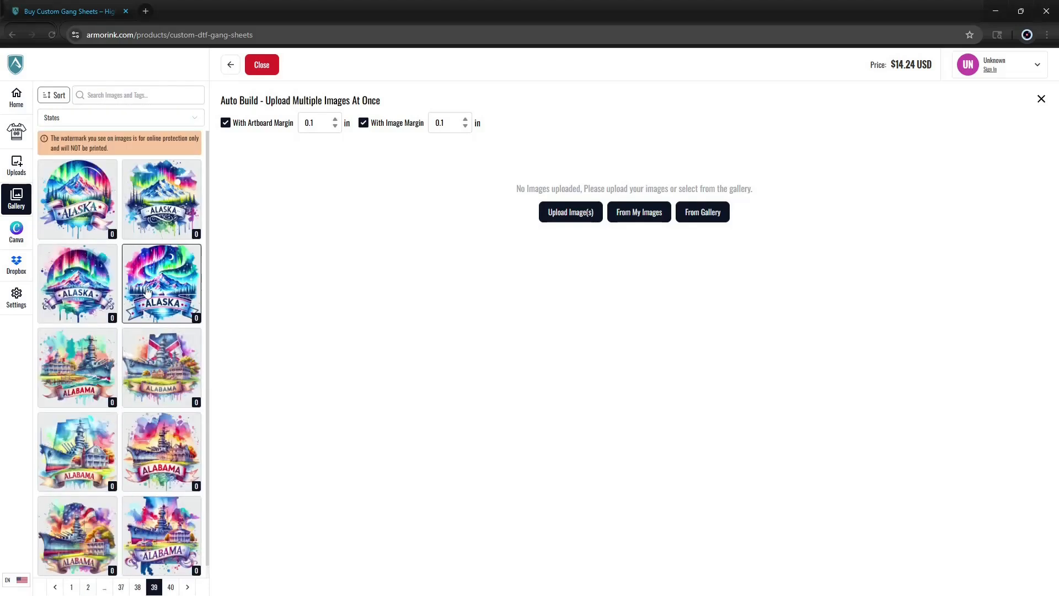
scroll(99, 386, down, 1)
Step: Examine the Canva and Dropbox connection options and the builder's settings
click(10, 240)
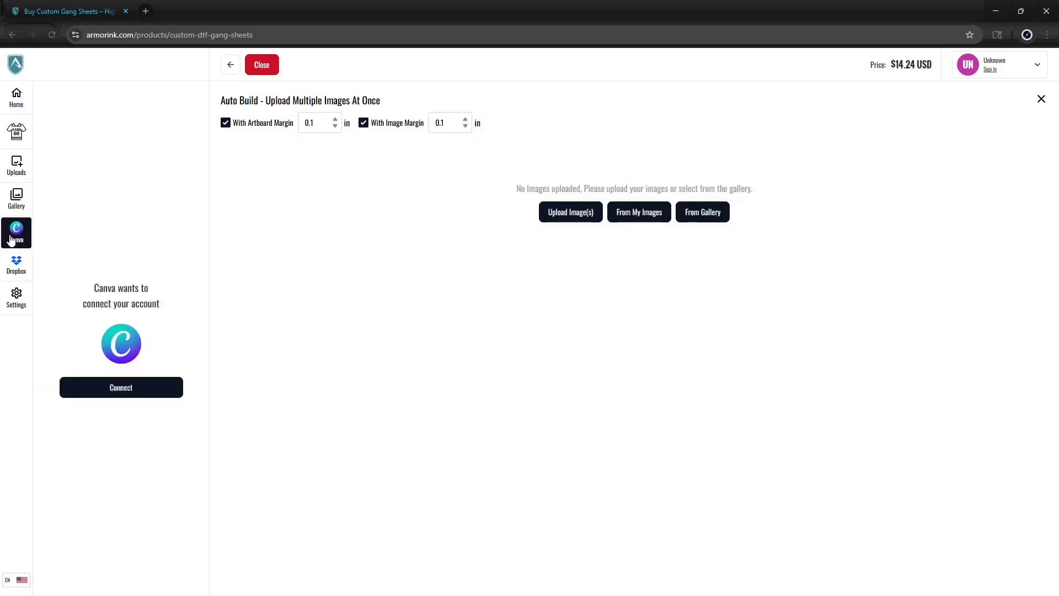
click(20, 268)
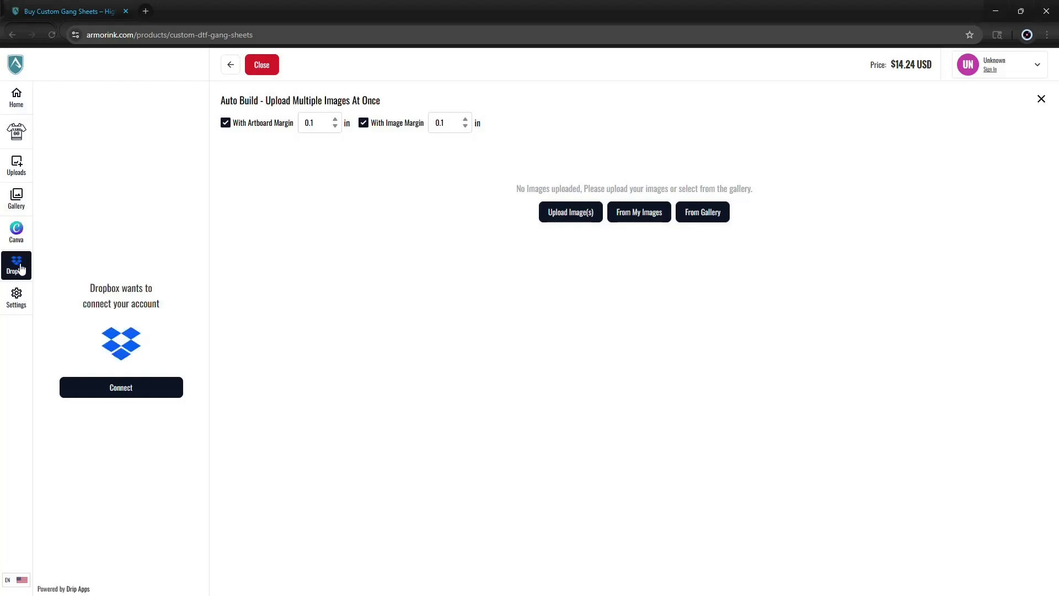
click(16, 297)
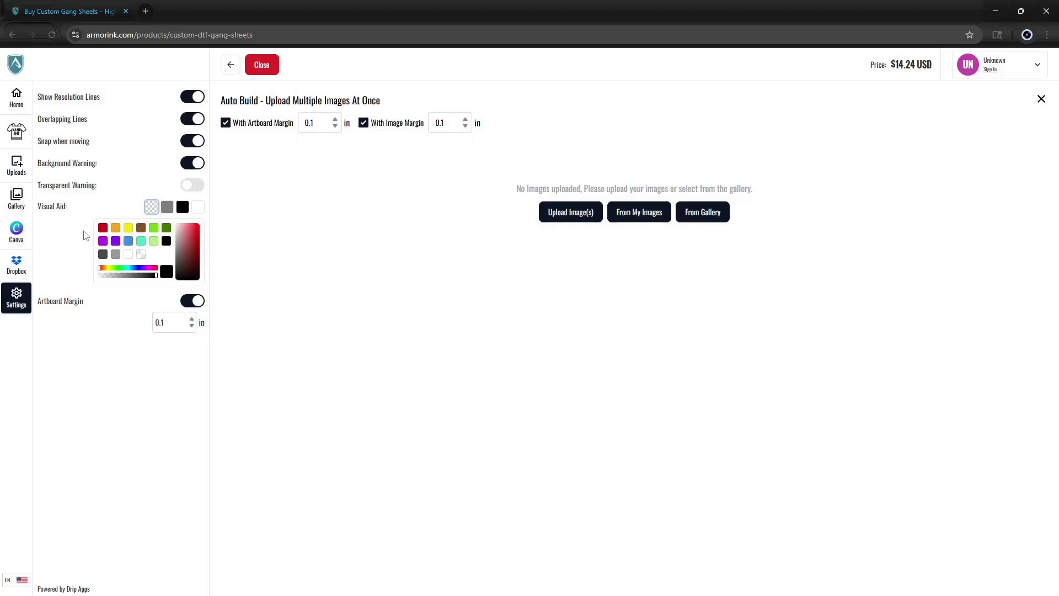
Step: Add the uploaded eagle, lion and knight images to the auto build
click(17, 166)
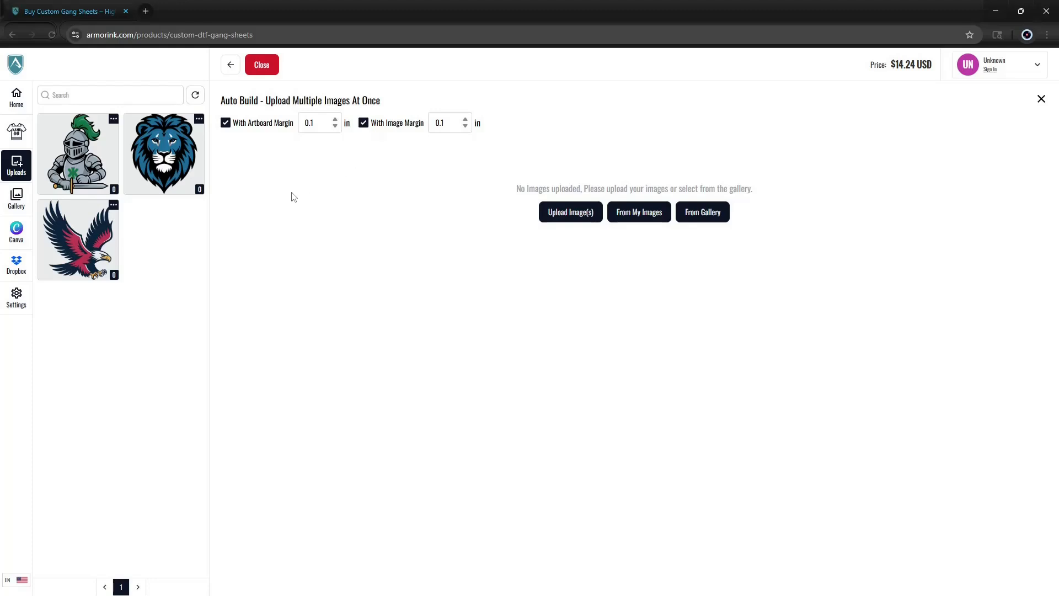
click(72, 246)
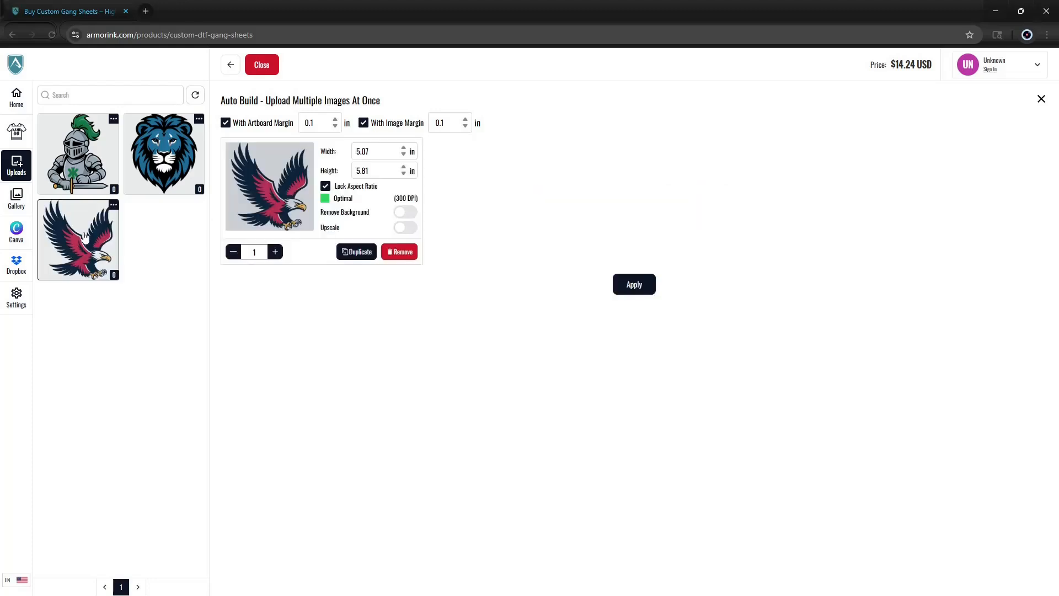
click(150, 174)
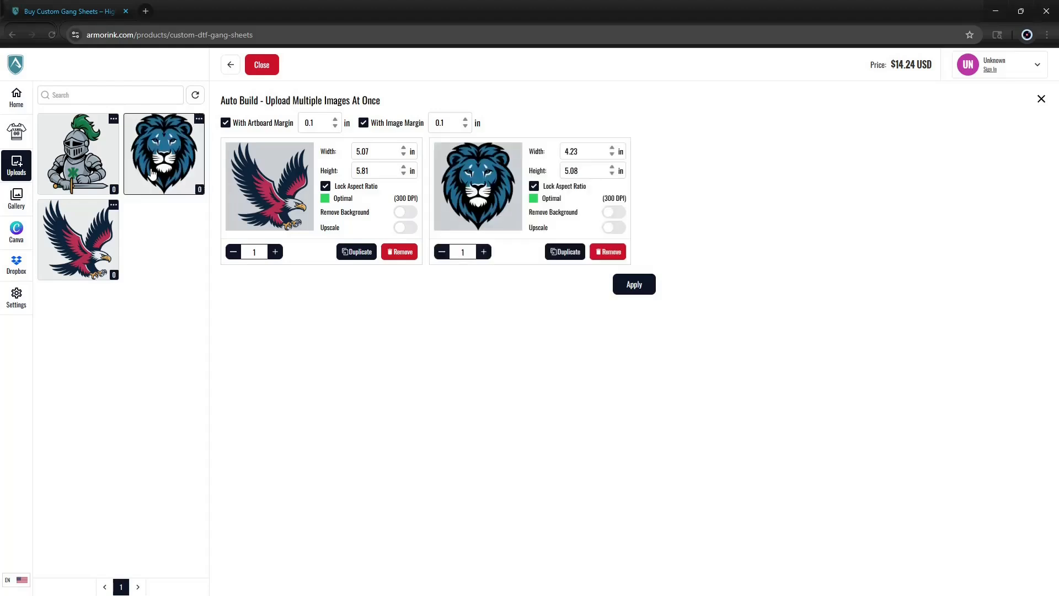
click(99, 174)
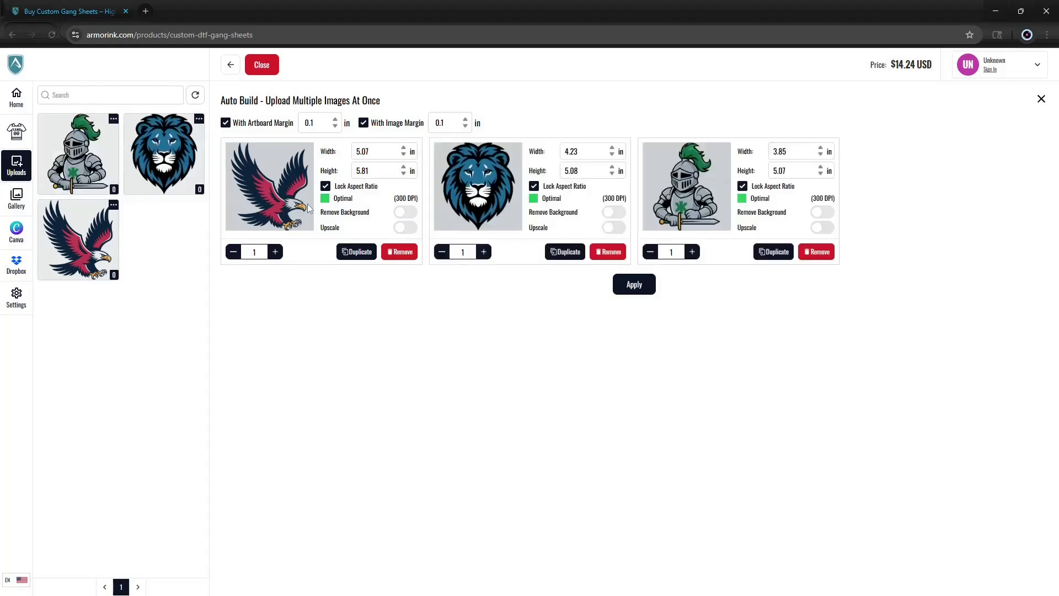
Step: Set the eagle image's width to 5.01 in with the aspect ratio locked
click(404, 149)
click(404, 148)
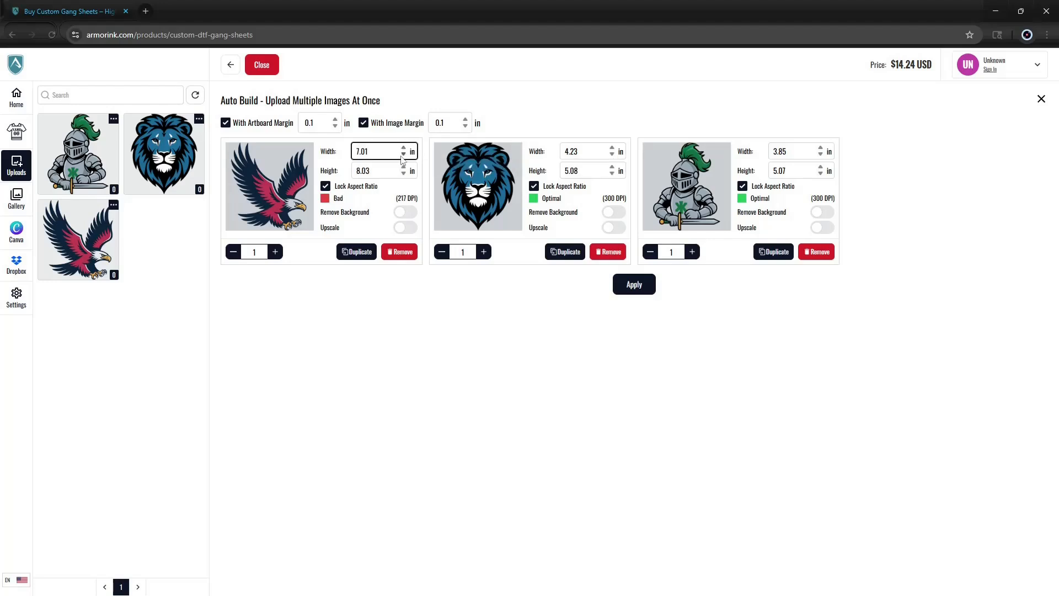
click(403, 153)
click(404, 154)
Step: Duplicate the eagle image and set the copy's quantity to 5
click(356, 252)
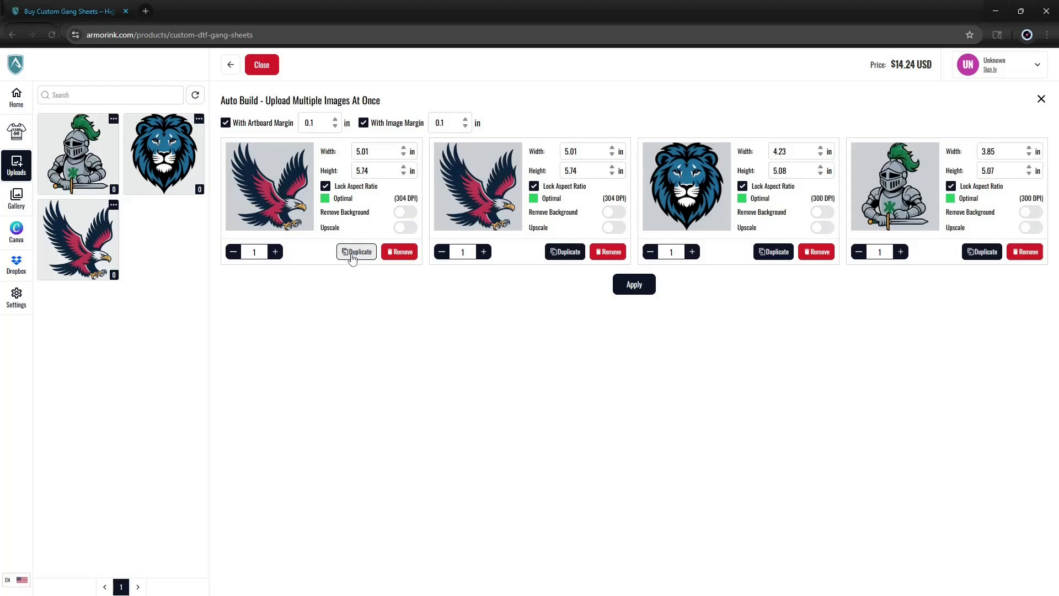
click(483, 252)
click(484, 253)
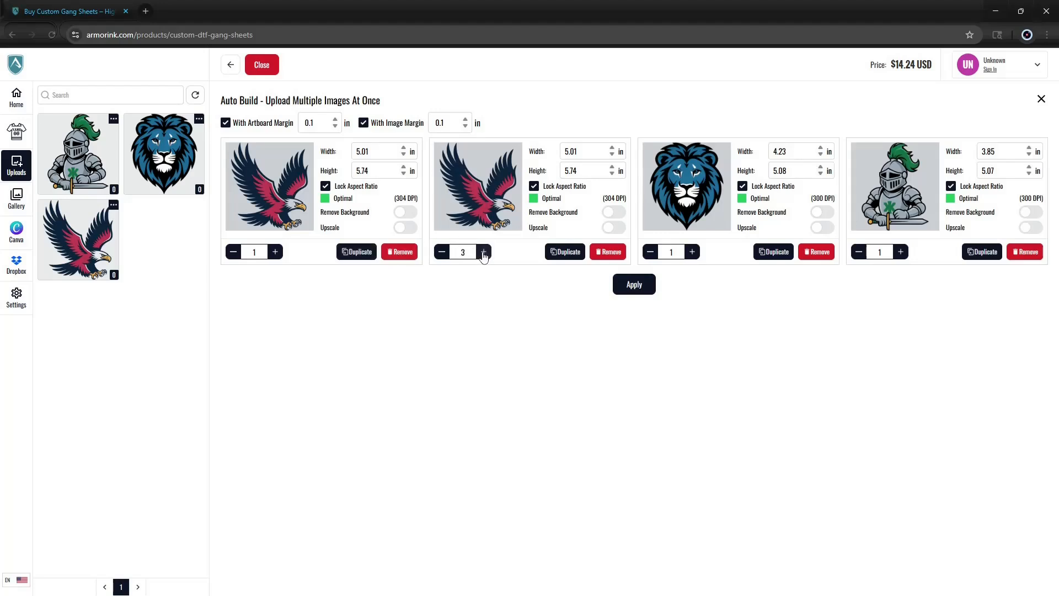
click(484, 252)
click(484, 252)
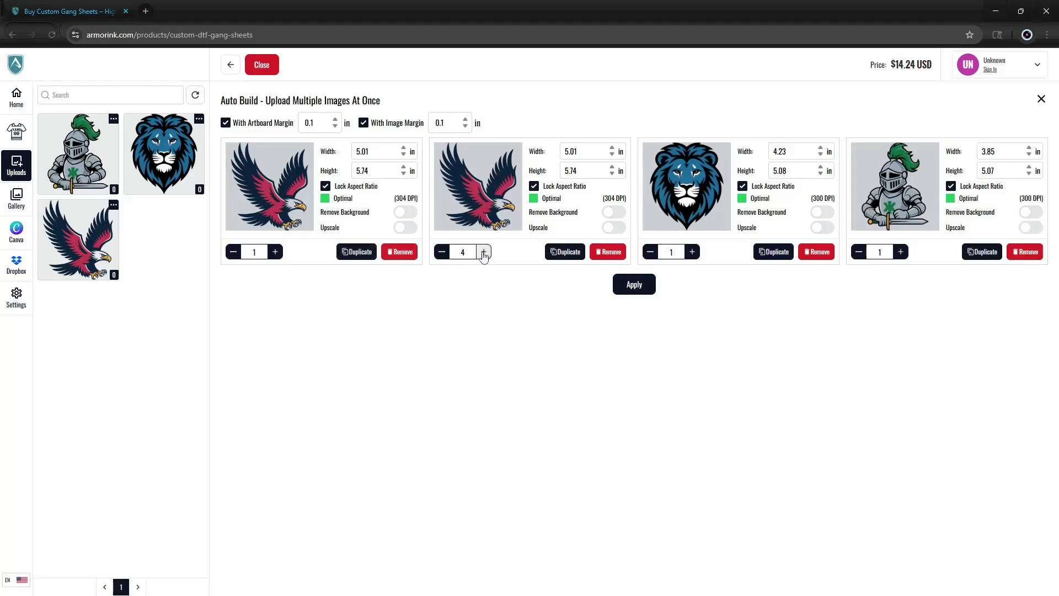
Step: Set the duplicated eagle's width to 4.01 in with the aspect ratio locked
click(612, 149)
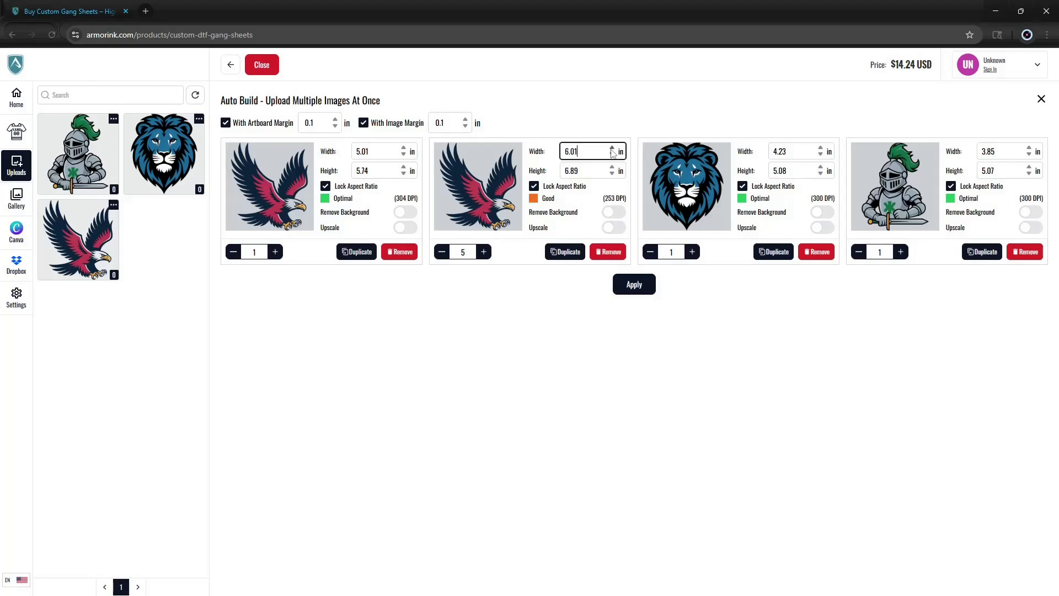
click(612, 149)
click(612, 156)
click(612, 156)
click(612, 156)
Step: Add a text item reading "Eagles Team Shirts" and set its font to Blockletter
click(12, 105)
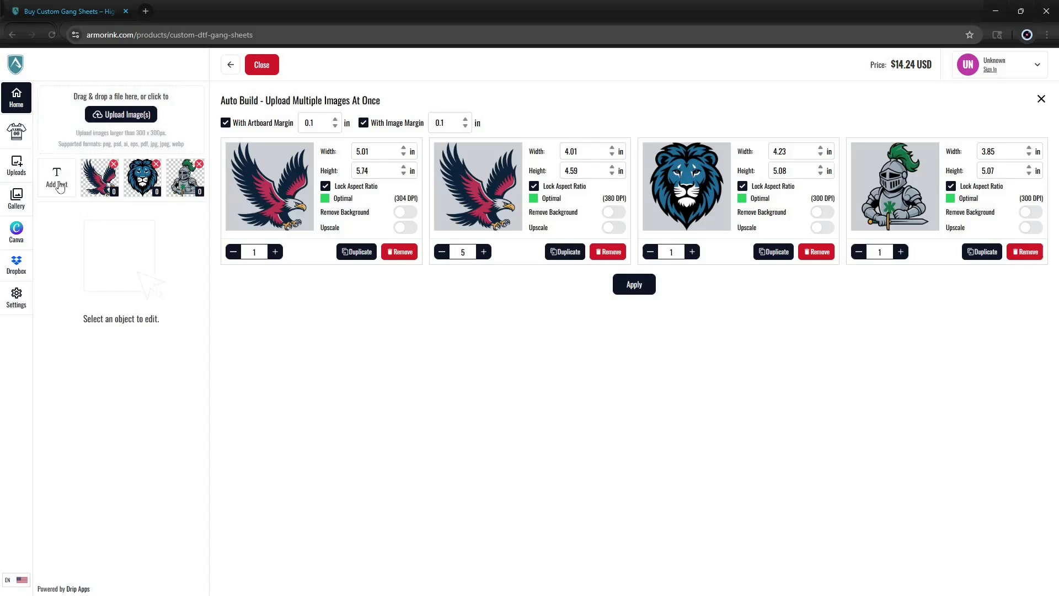
click(59, 185)
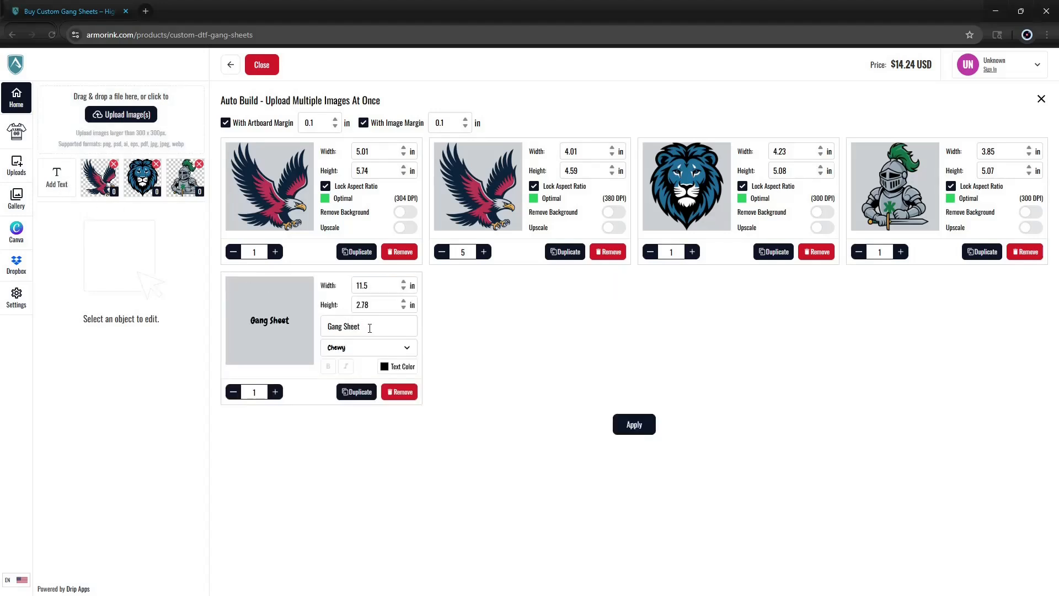
drag(370, 328, 309, 326)
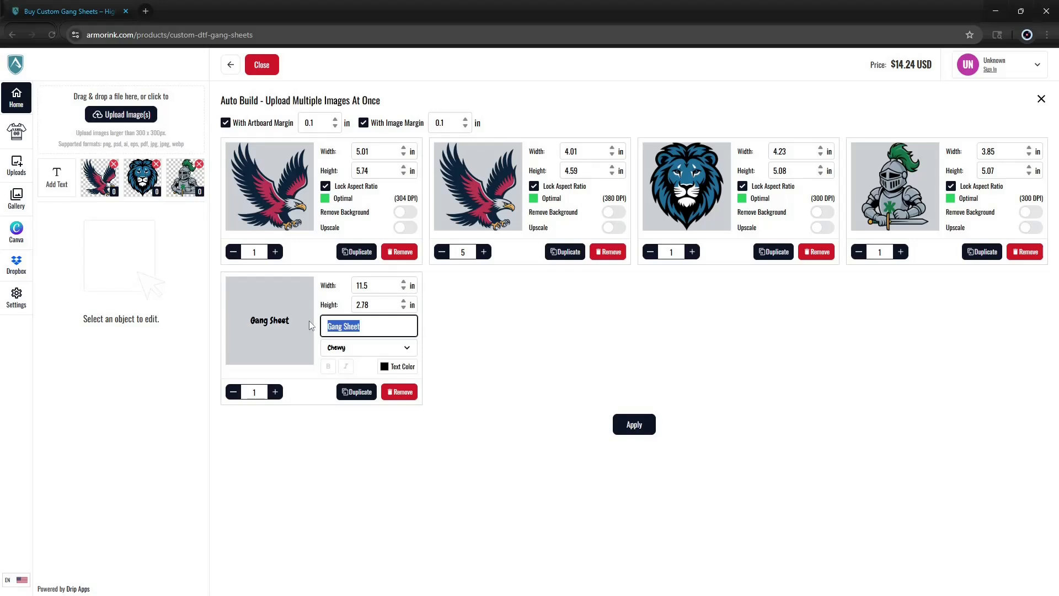
text(Eagles Team S)
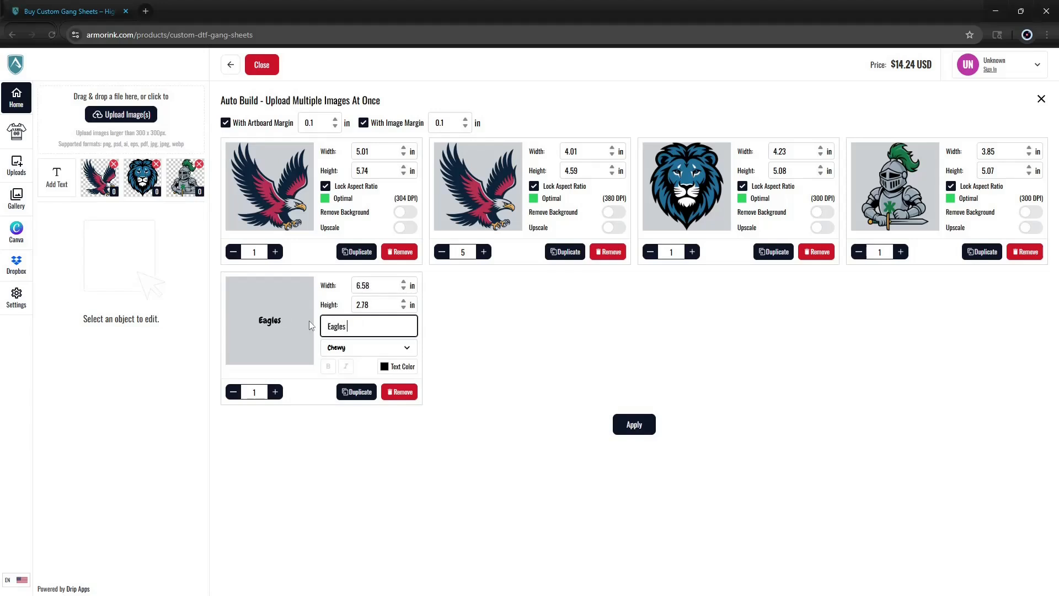
text(hirts)
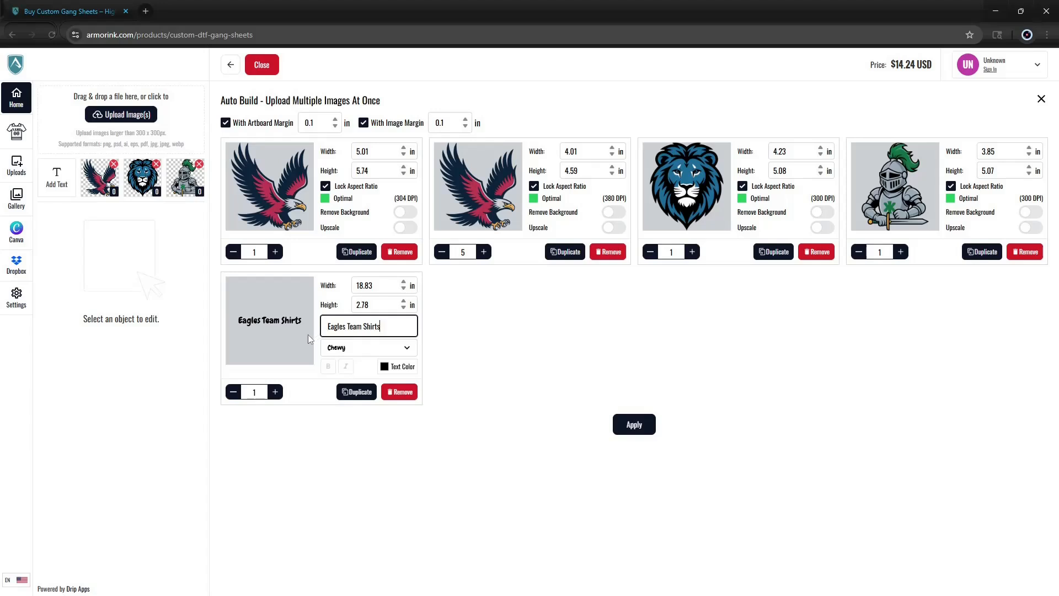
click(372, 348)
click(369, 413)
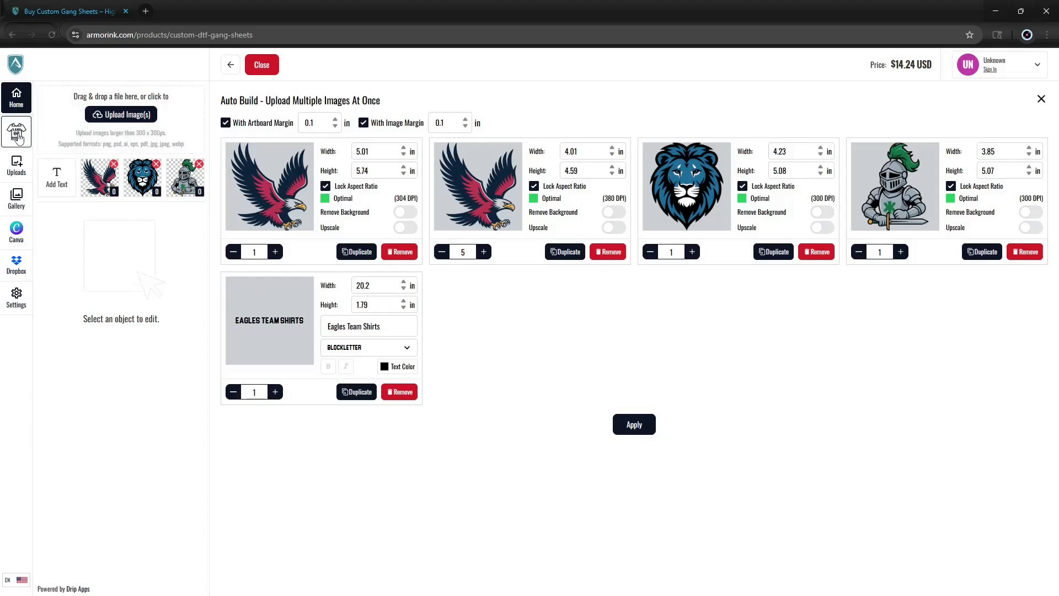
Step: Create a names group in the Academy font at Small (1 in) size and add four more blank name entries
click(17, 135)
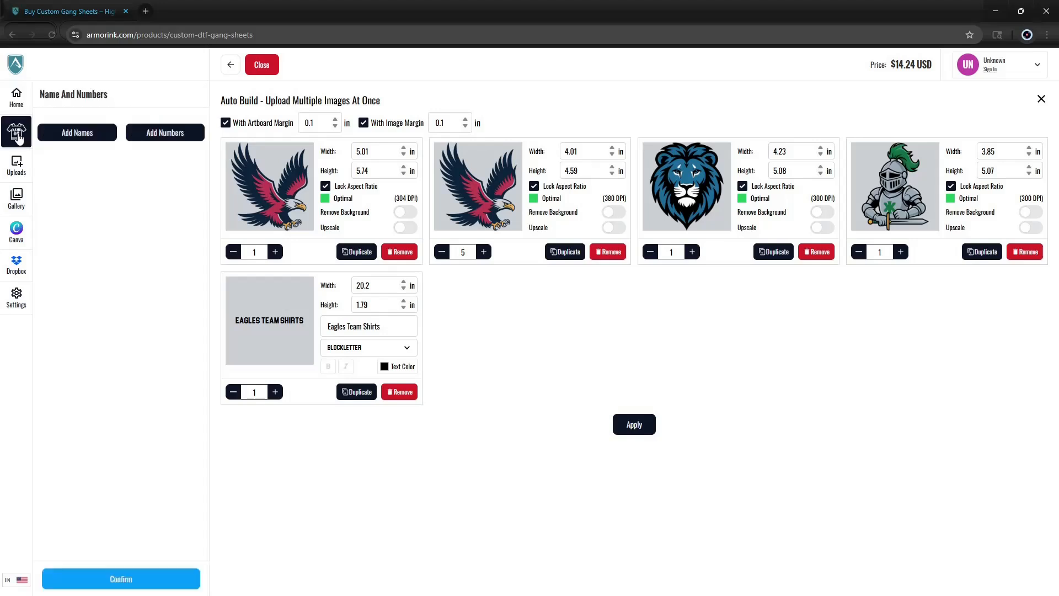
click(57, 136)
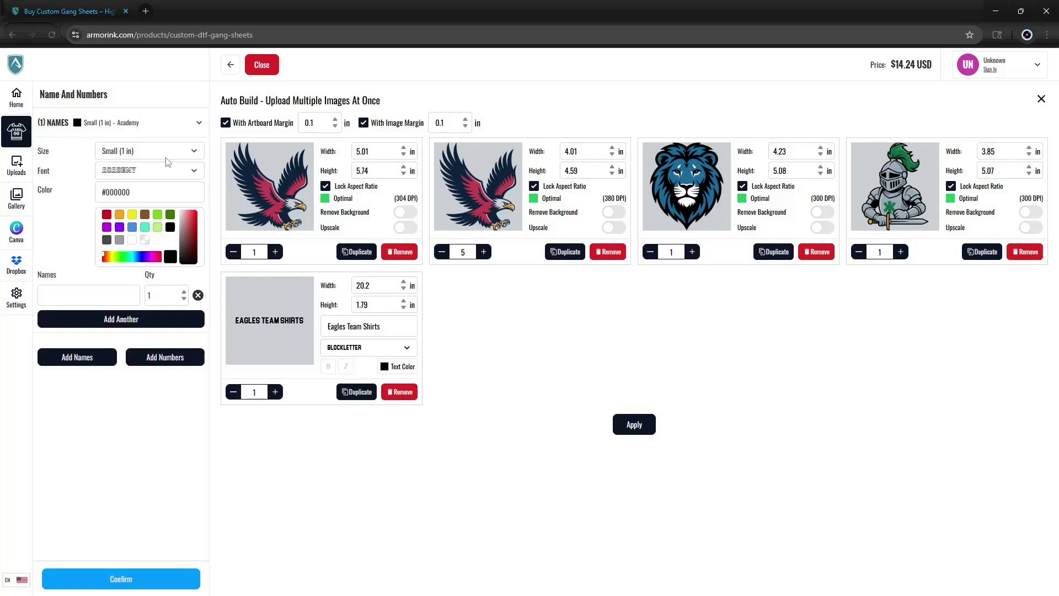
click(177, 174)
click(187, 185)
click(134, 322)
click(135, 346)
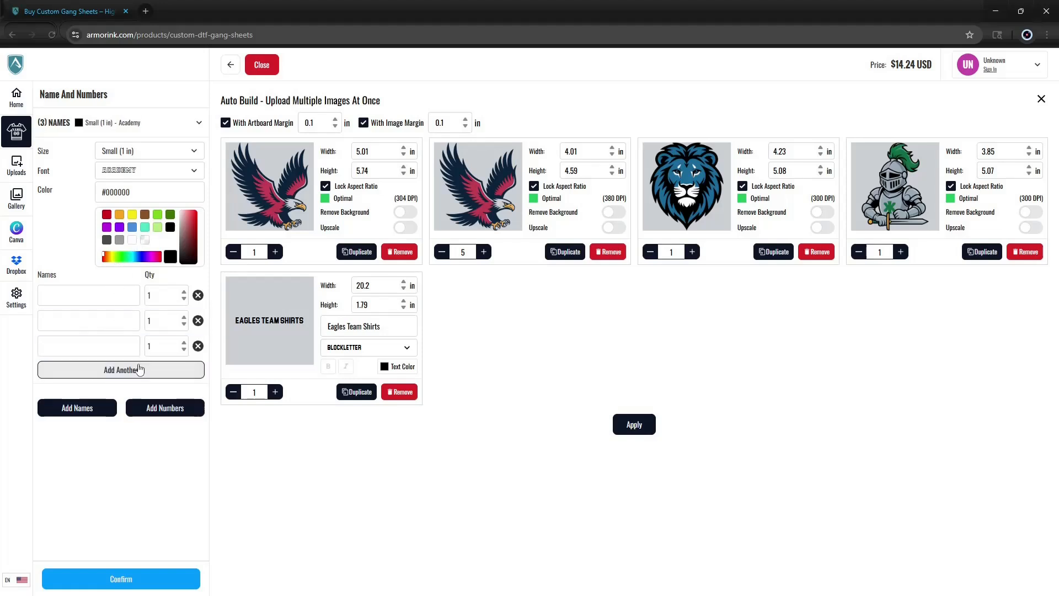
click(138, 369)
click(138, 398)
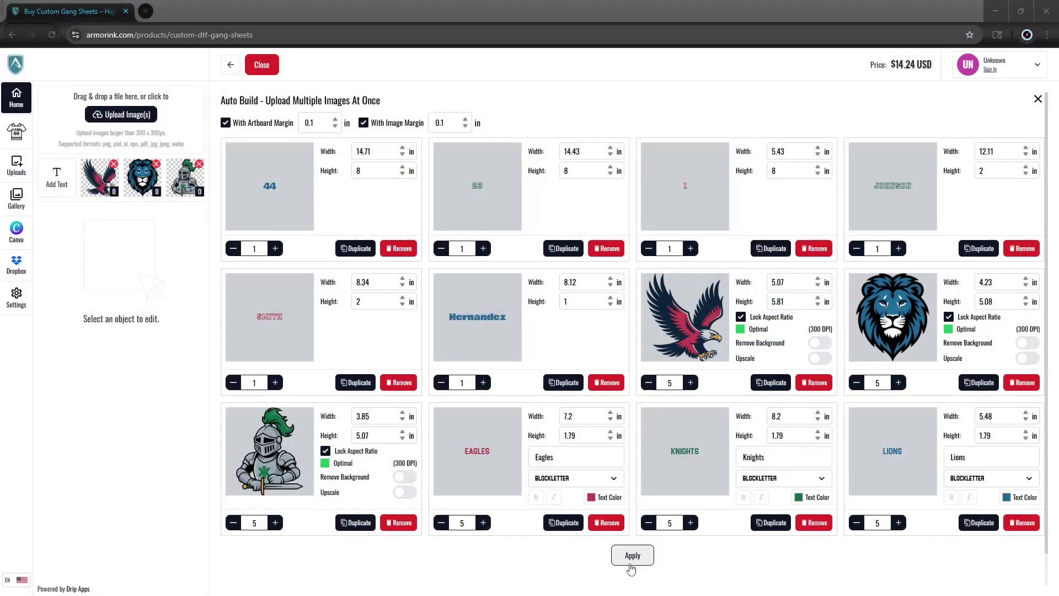
Step: Apply the auto build to arrange all listed images, names, numbers and texts on the gang sheet
click(631, 562)
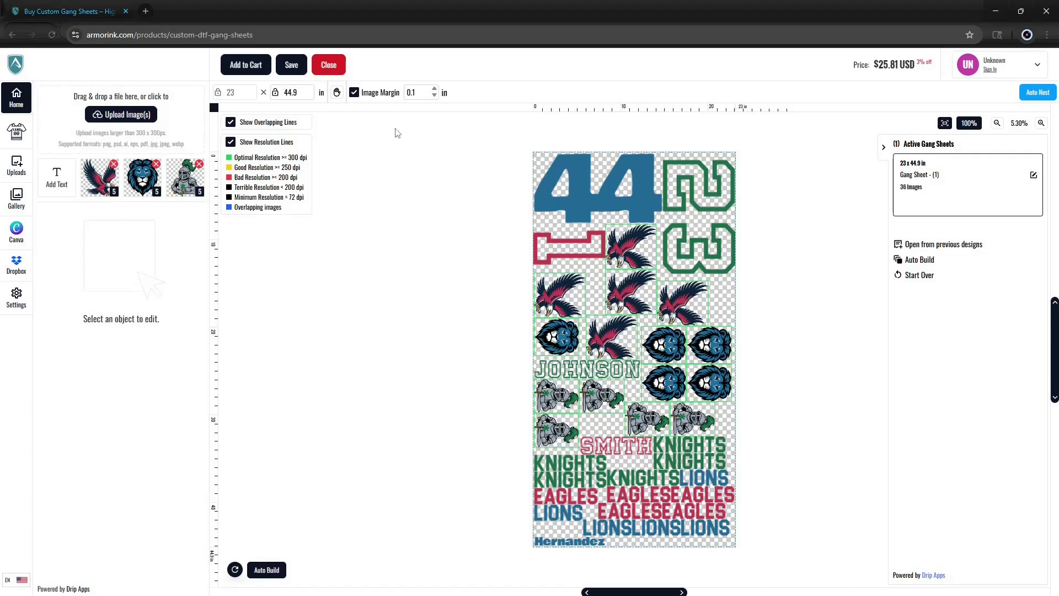
Step: Move the number 44, a lion, a knight, an eagle and several EAGLES and LIONS texts out of place so they overlap other sheet items
click(570, 186)
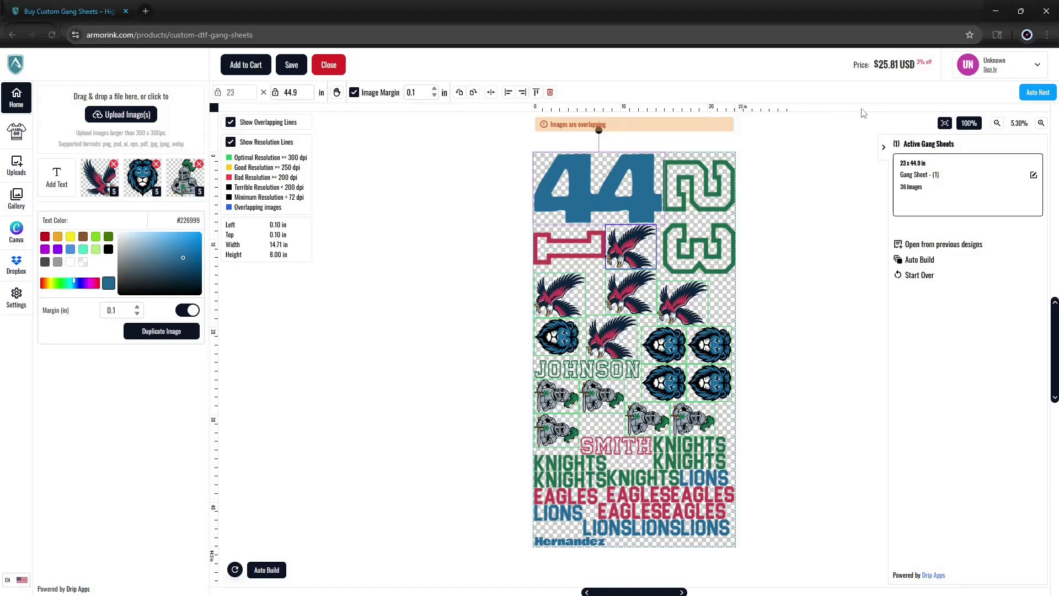
drag(619, 192, 631, 234)
drag(658, 377, 633, 352)
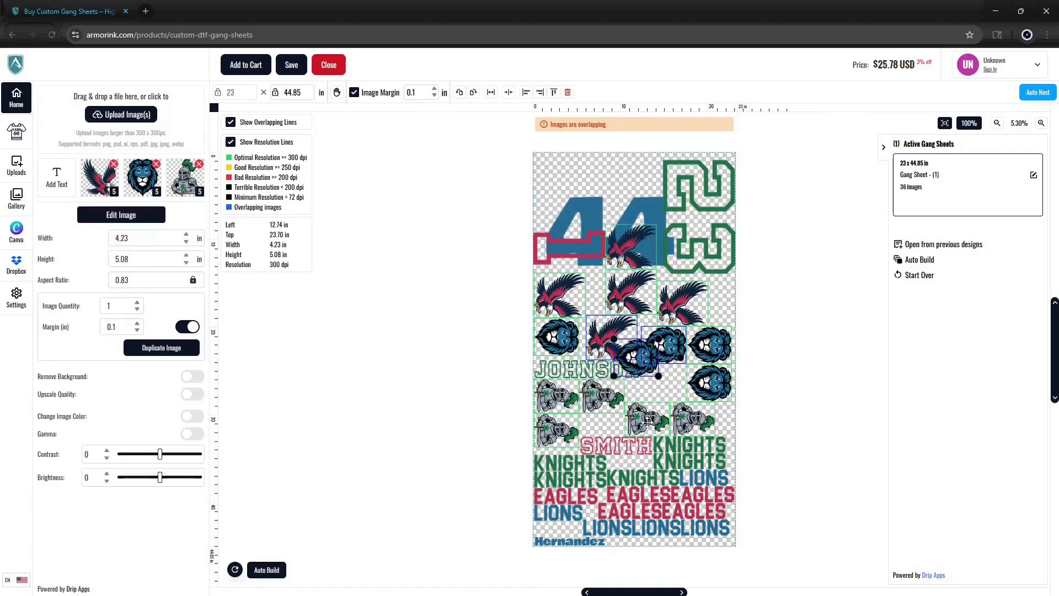
drag(648, 419, 609, 398)
drag(647, 495, 670, 448)
drag(701, 492, 629, 465)
drag(576, 497, 591, 407)
drag(675, 526, 636, 437)
drag(683, 298, 622, 361)
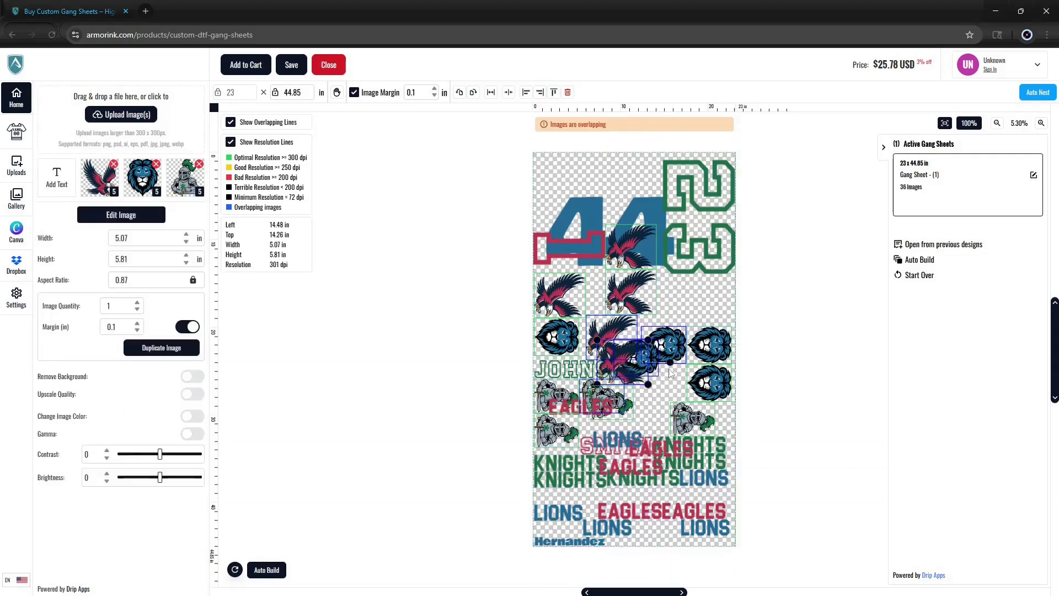
Step: Auto-nest all items on the gang sheet and reapply the auto build list
click(1040, 94)
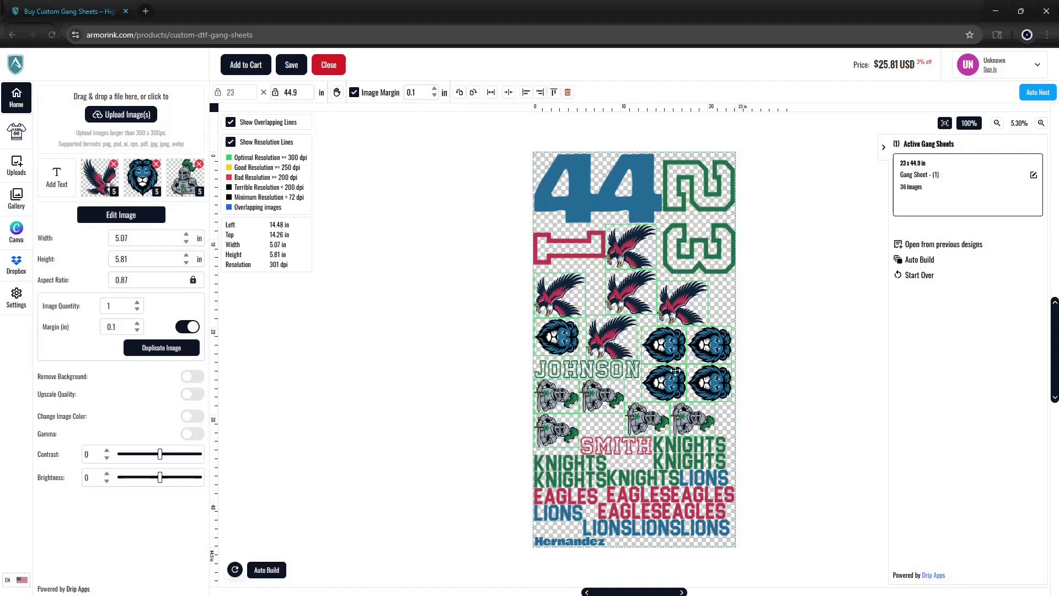
click(267, 571)
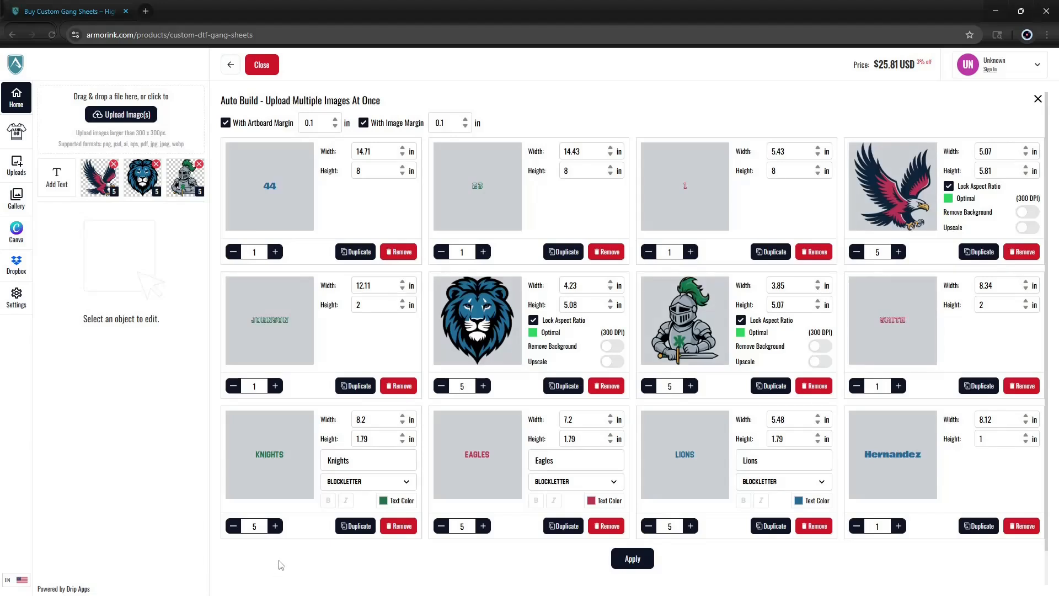
click(633, 558)
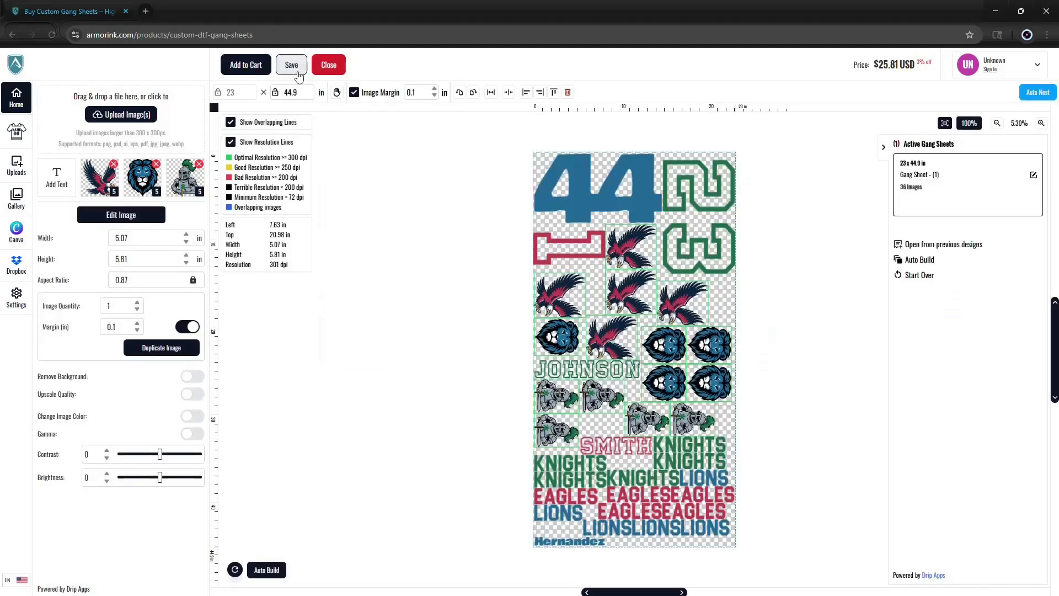
Step: Name the design "Team", accept the artwork rights agreement and add the gang sheet to the cart
click(260, 69)
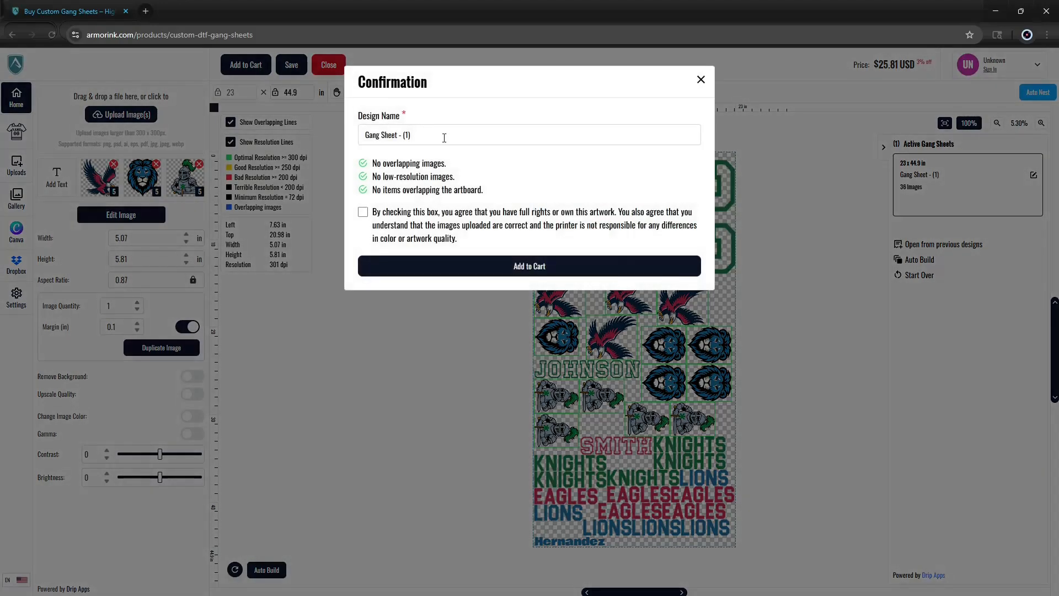
drag(444, 138, 305, 138)
text(T)
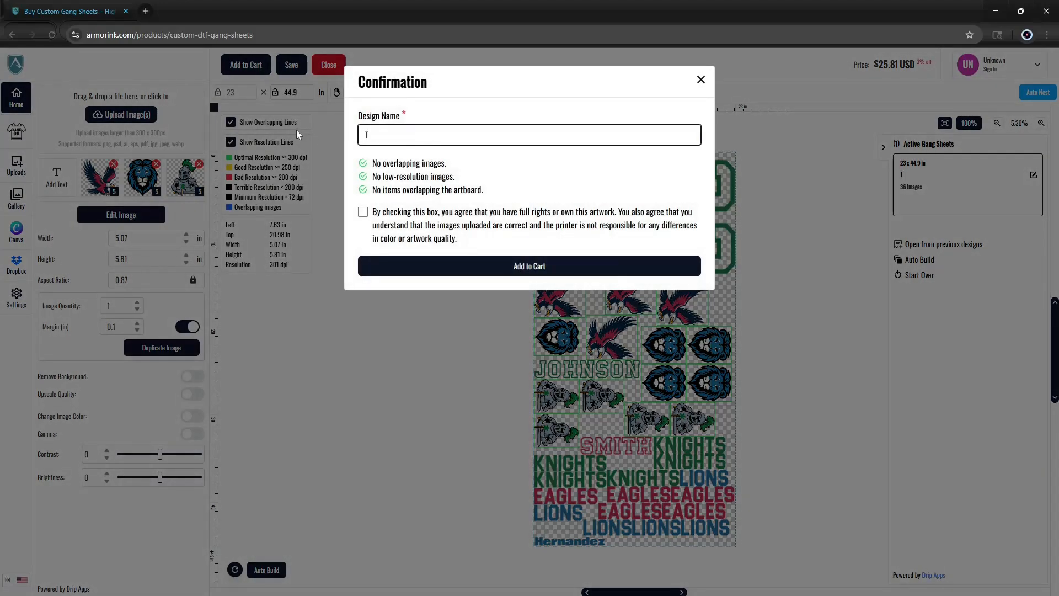
text(eam)
click(362, 212)
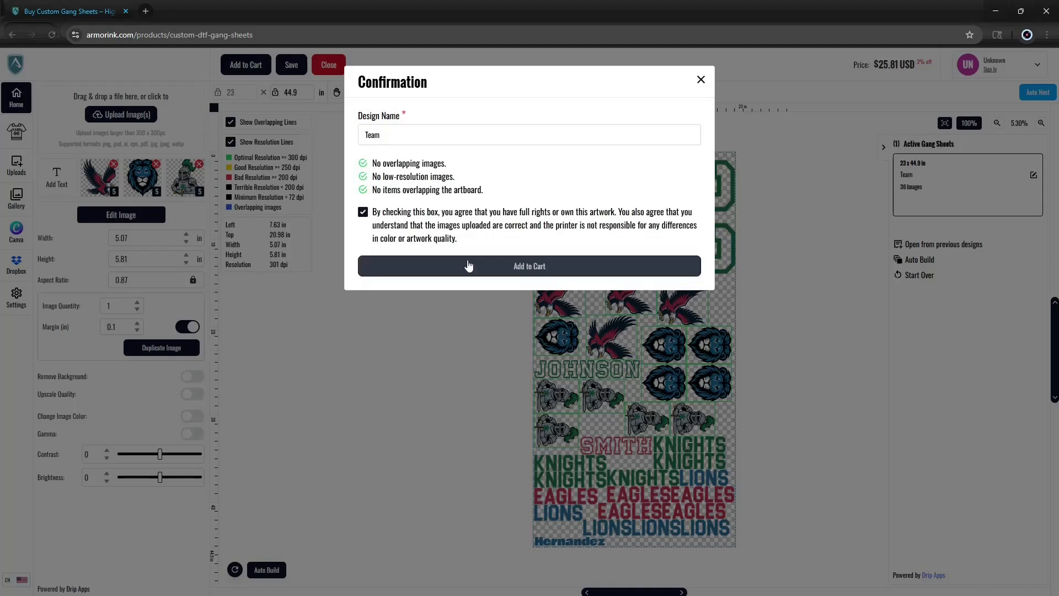
click(468, 267)
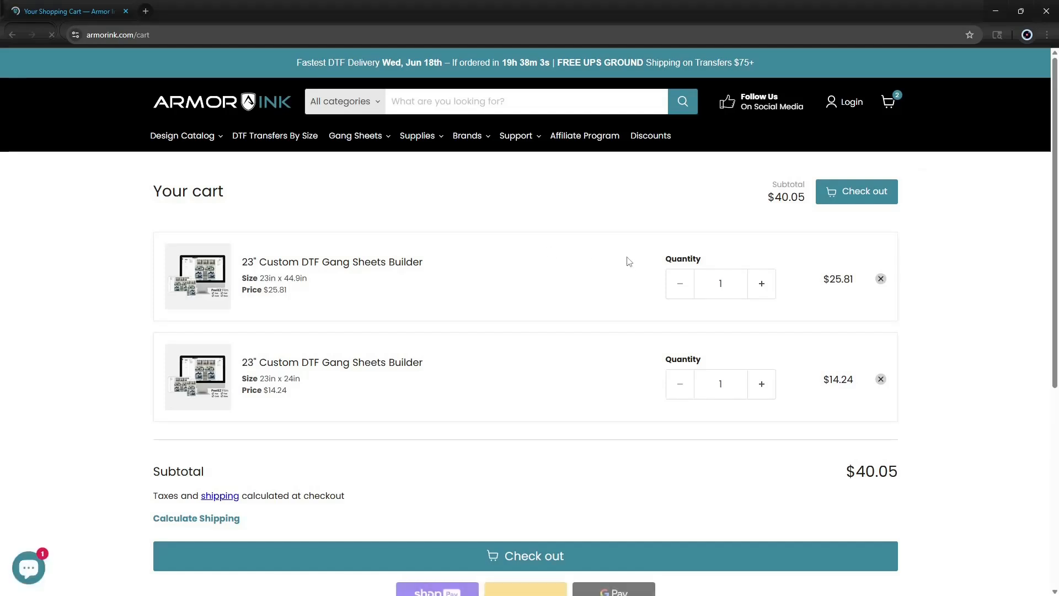
Step: Proceed from the cart to checkout and look through the delivery, shipping and payment sections
scroll(635, 270, down, 2)
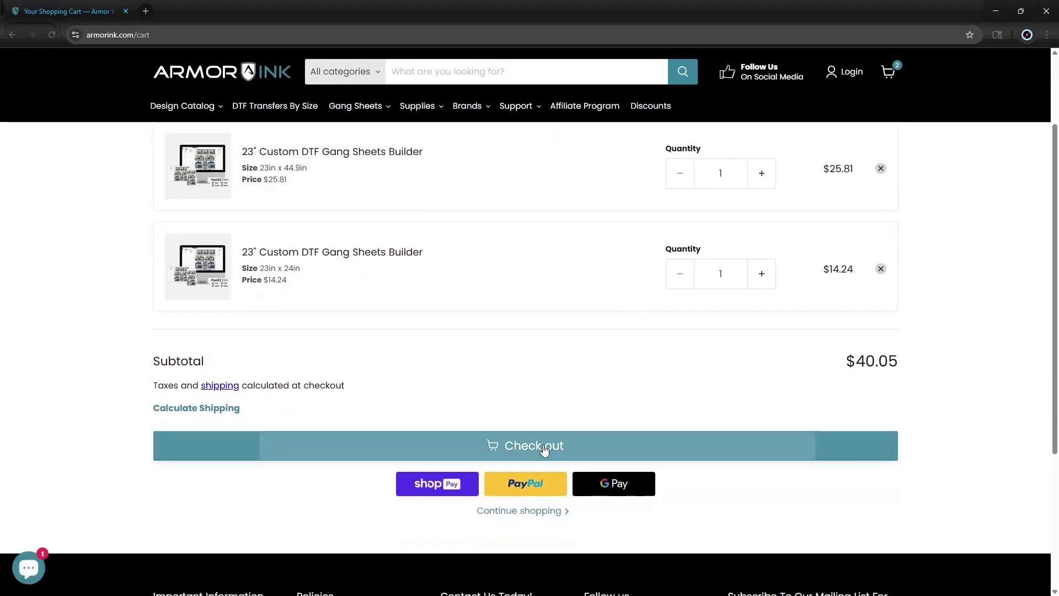
click(545, 450)
scroll(542, 352, down, 4)
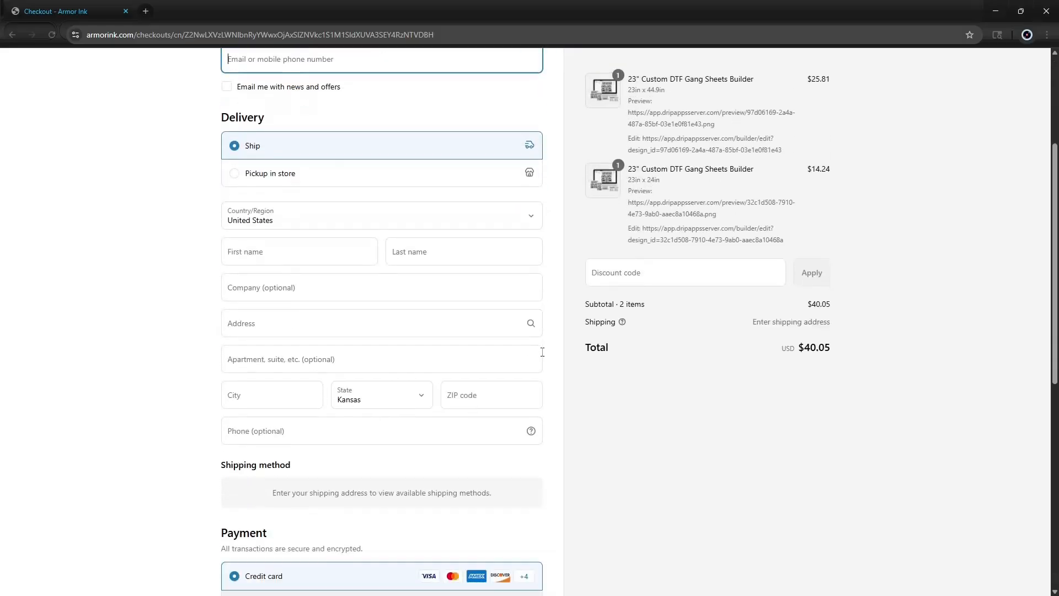
scroll(542, 352, down, 7)
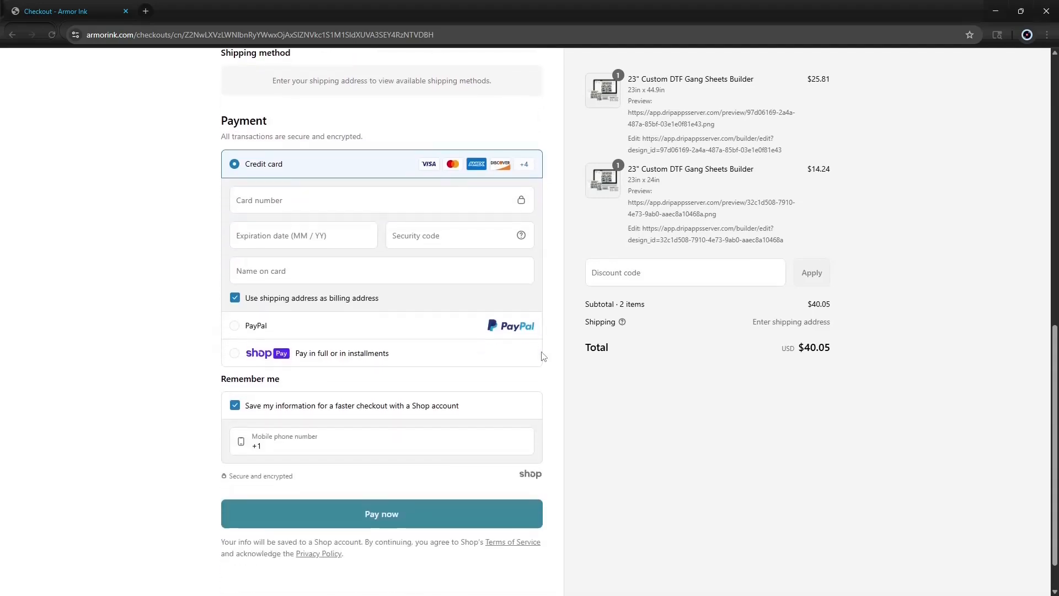
scroll(543, 356, down, 1)
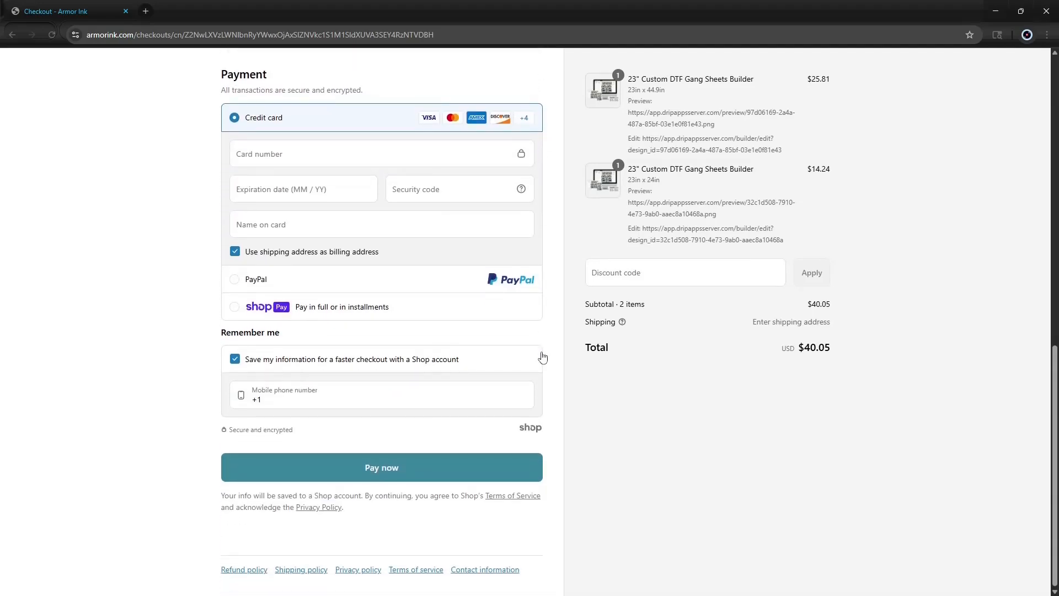